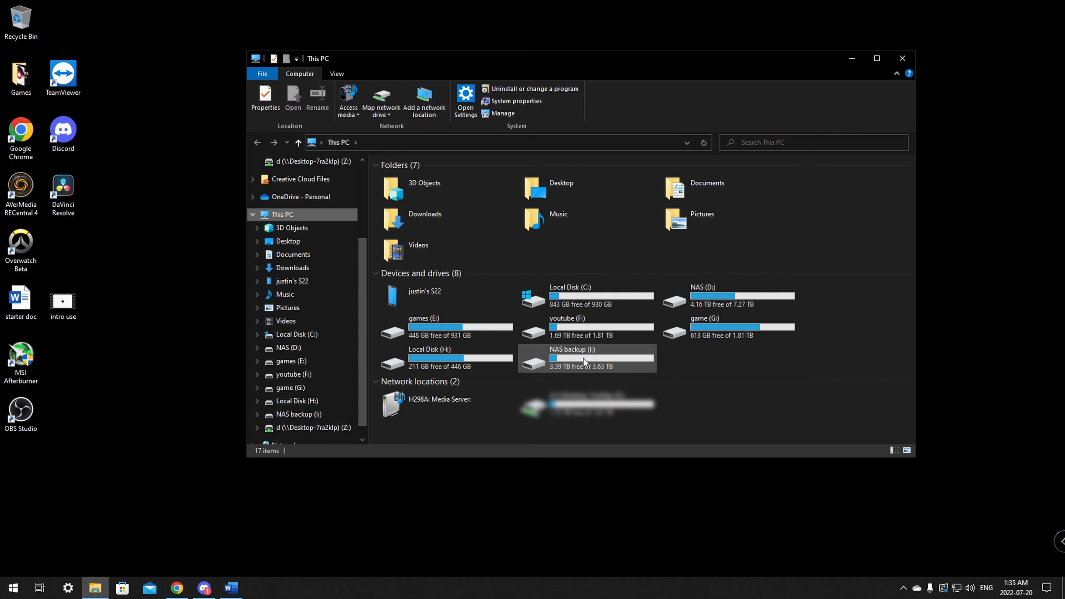
Step: Open the Sharing tab in the NAS backup (I:) drive's Properties
right_click(583, 358)
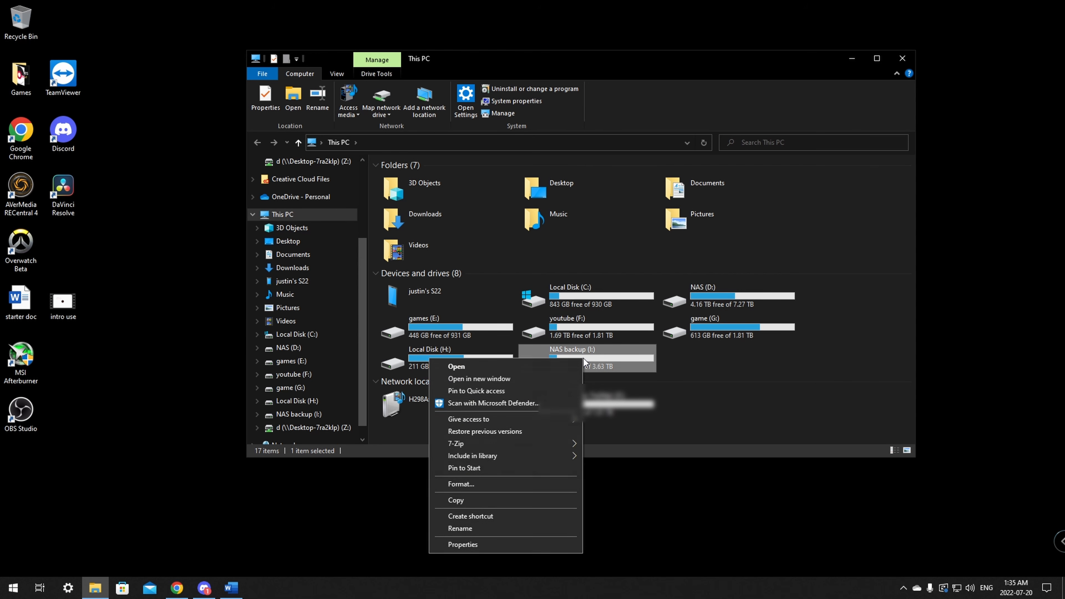
click(463, 545)
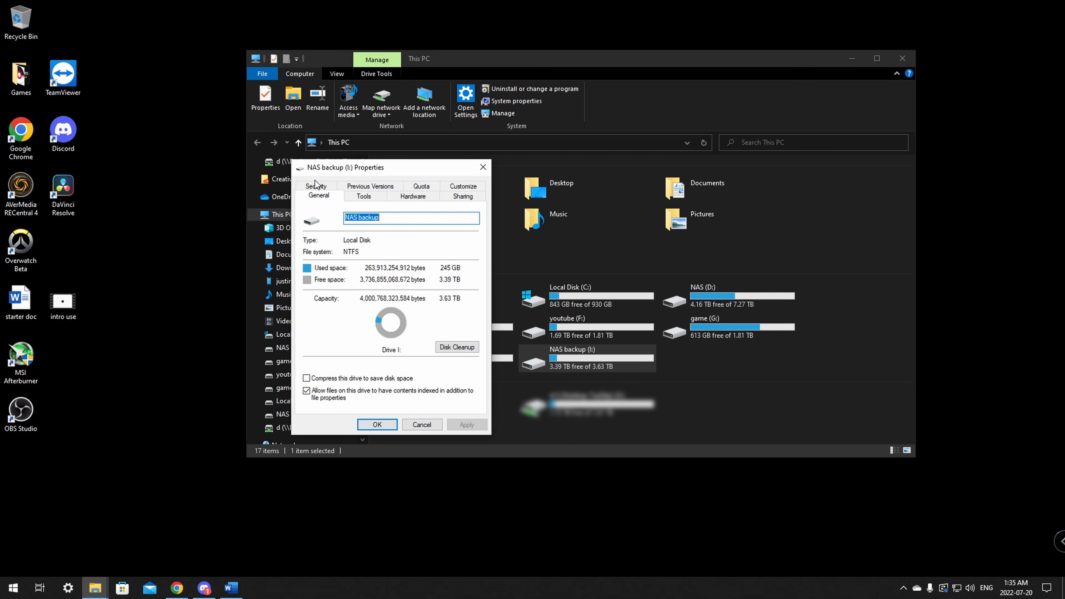
click(462, 198)
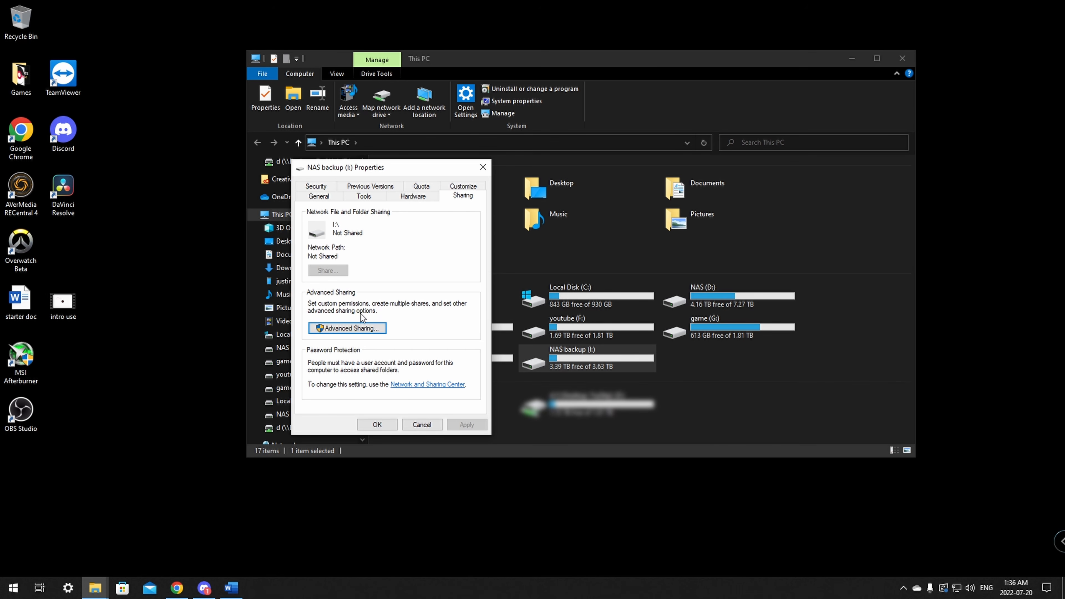
Step: In Advanced Sharing, enable Share this folder for the drive and edit the share name to I
click(347, 328)
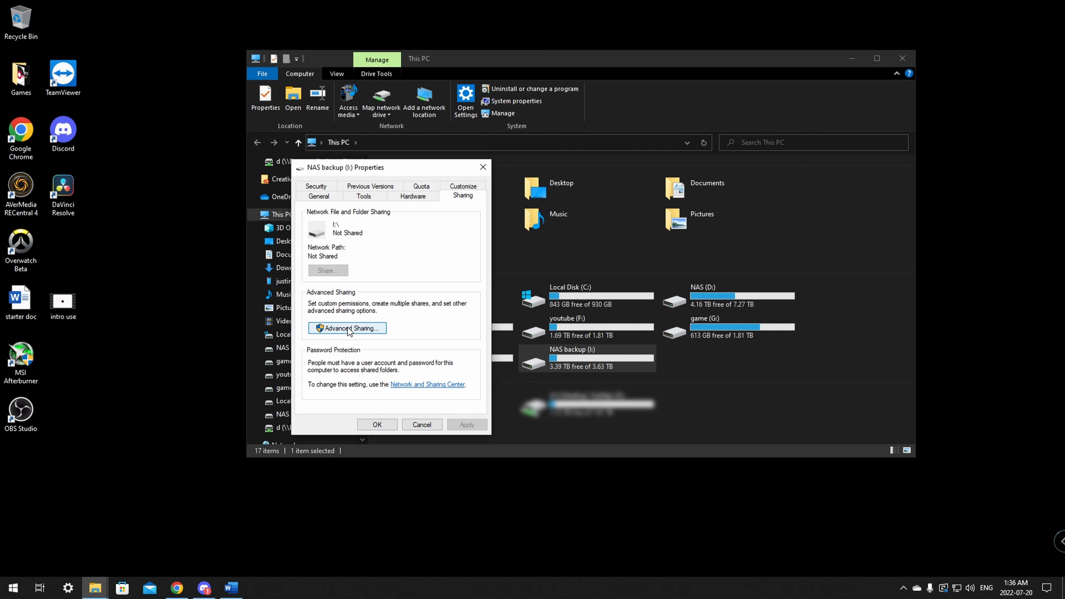
mouse_move(336, 186)
mouse_down()
mouse_move(292, 185)
mouse_move(336, 182)
mouse_up()
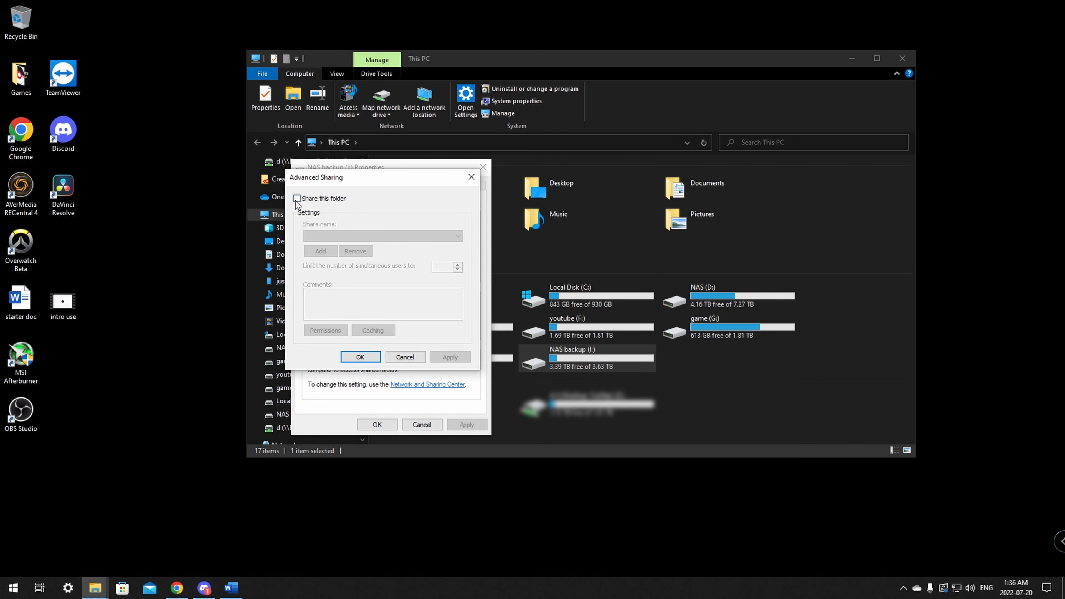
click(304, 200)
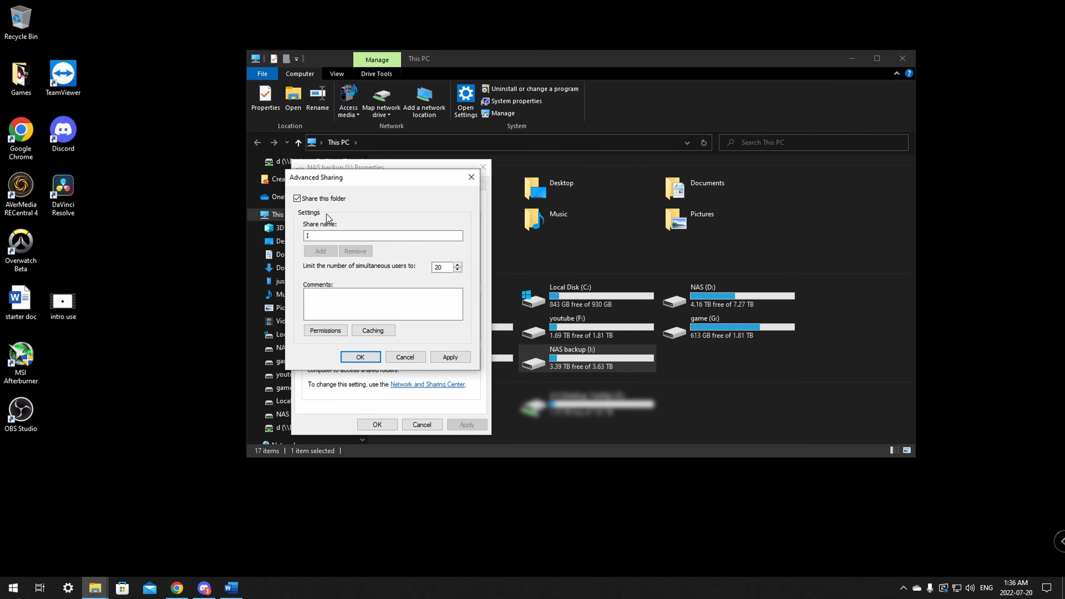
click(309, 234)
key(BackSpace)
Step: Open the I share's Permissions, deselect Everyone, and move the dialog up-left
click(326, 330)
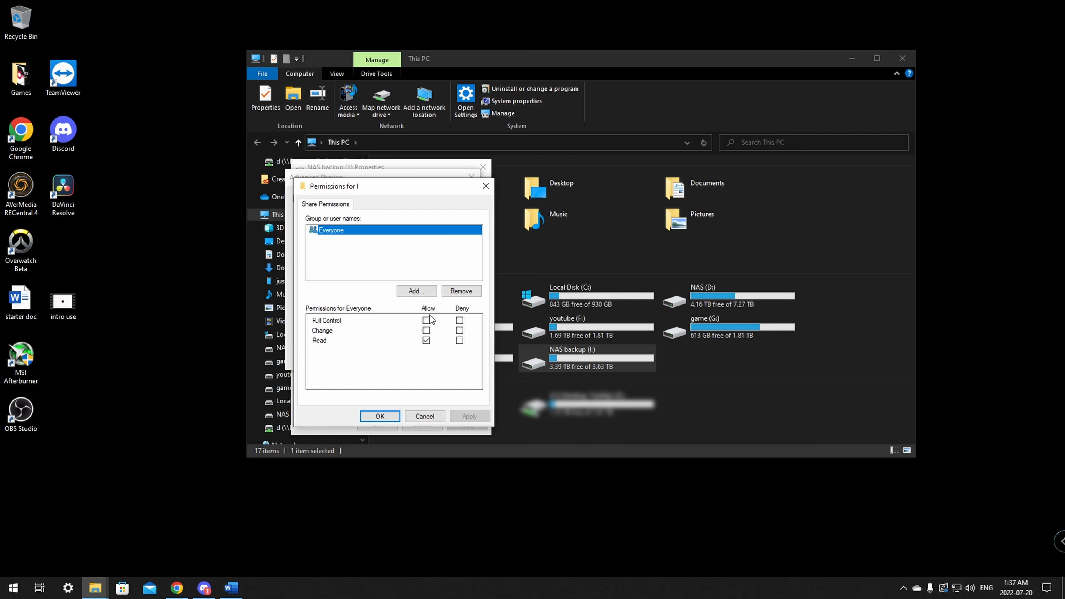
click(359, 253)
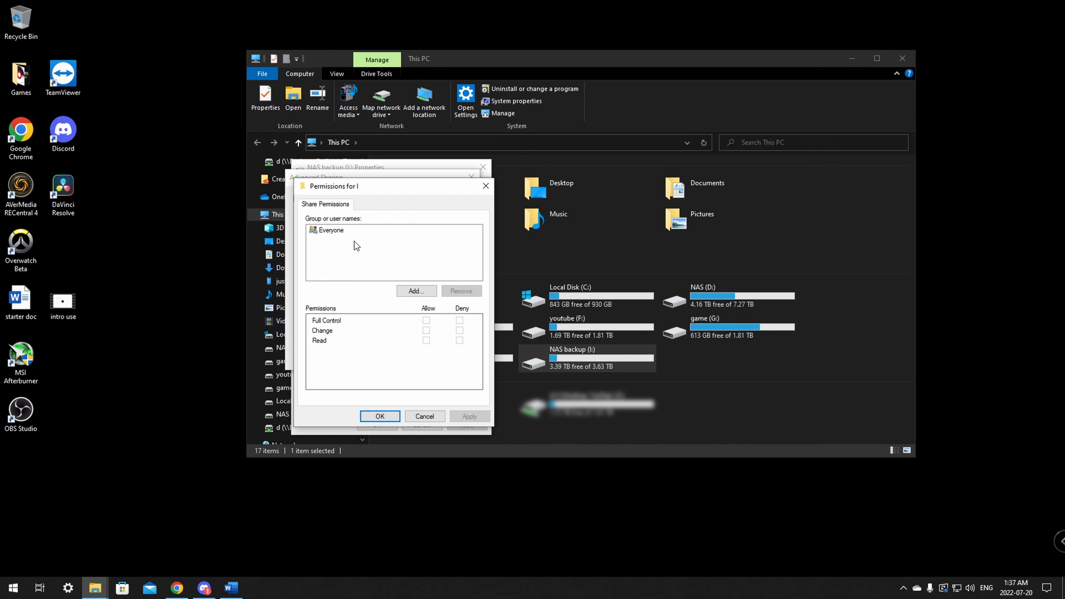
drag(386, 189, 367, 177)
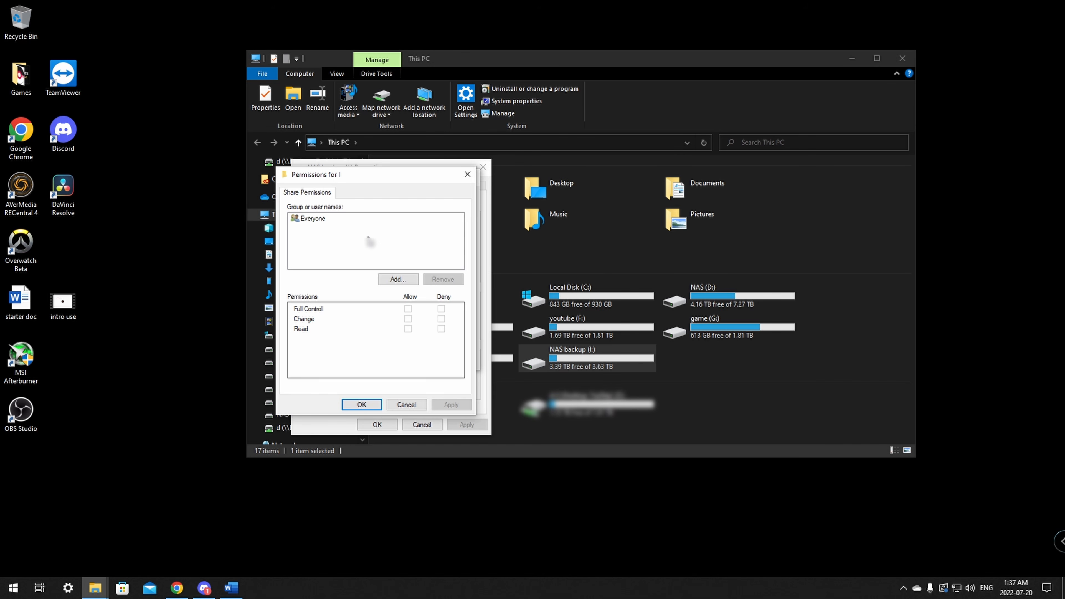
Step: Search all local users and groups with Find Now and select the specific user's account
click(398, 280)
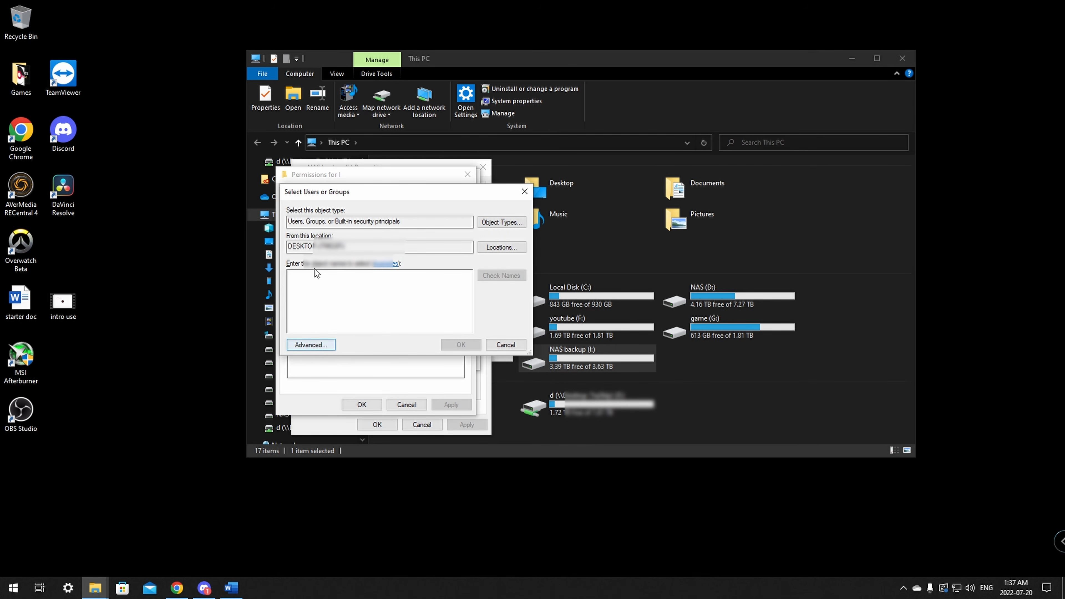
click(317, 345)
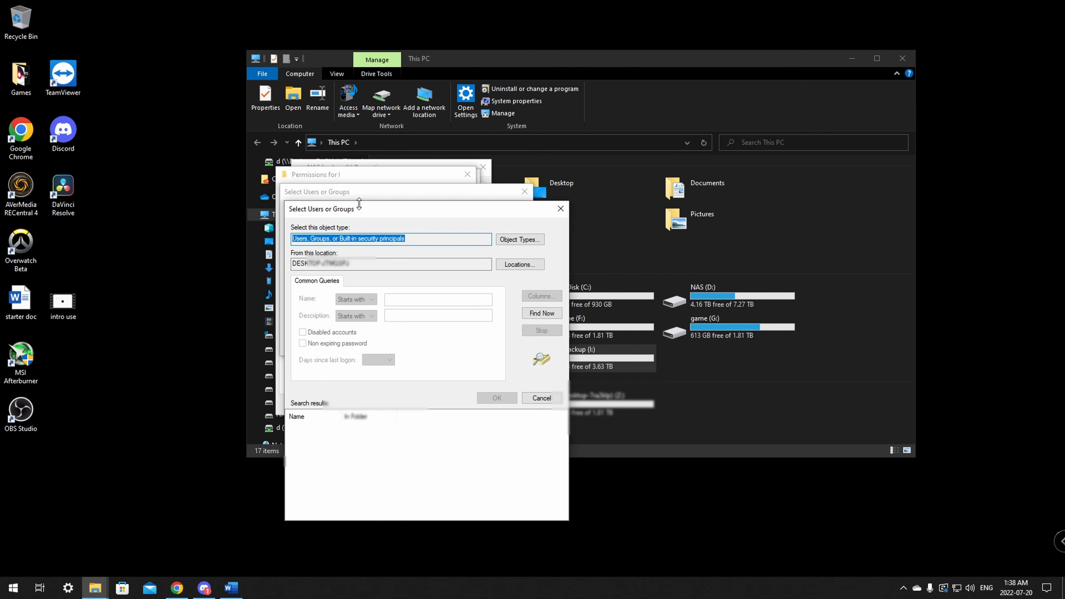
drag(351, 205, 342, 176)
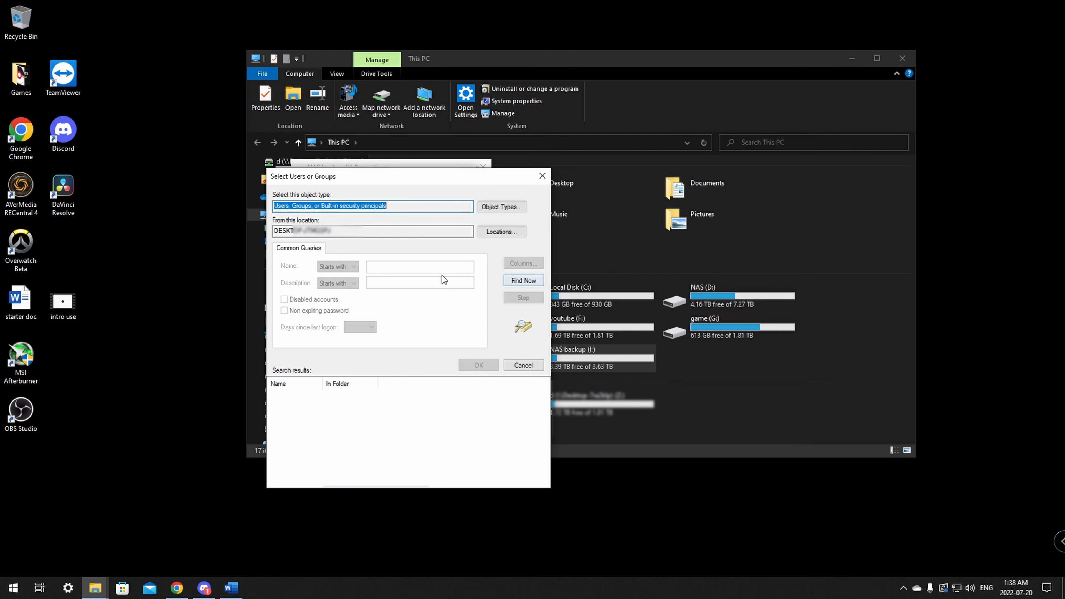
click(524, 281)
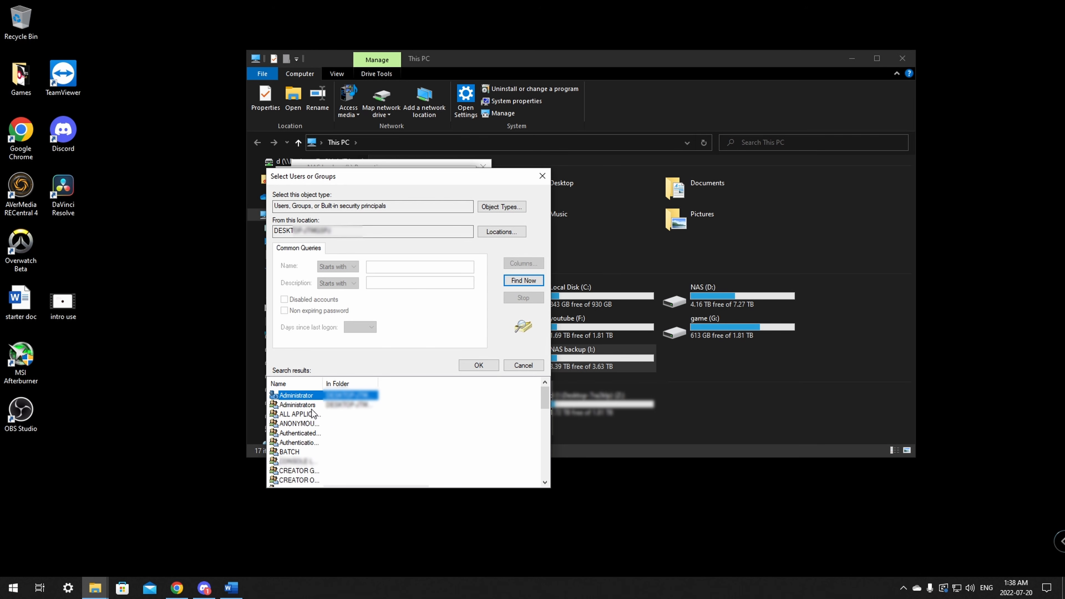
scroll(312, 414, down, 3)
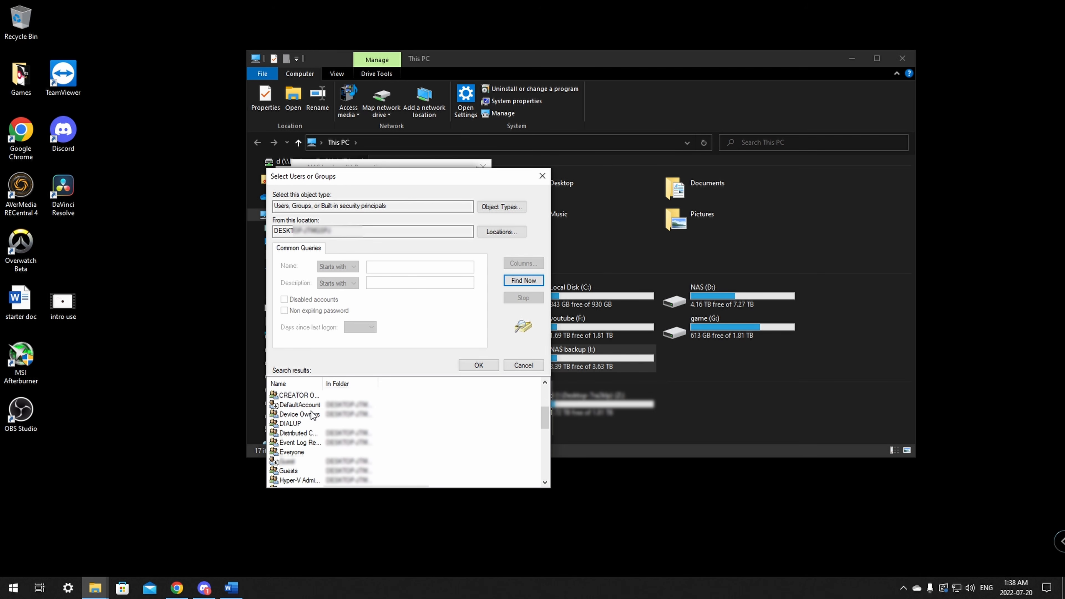
scroll(313, 414, down, 2)
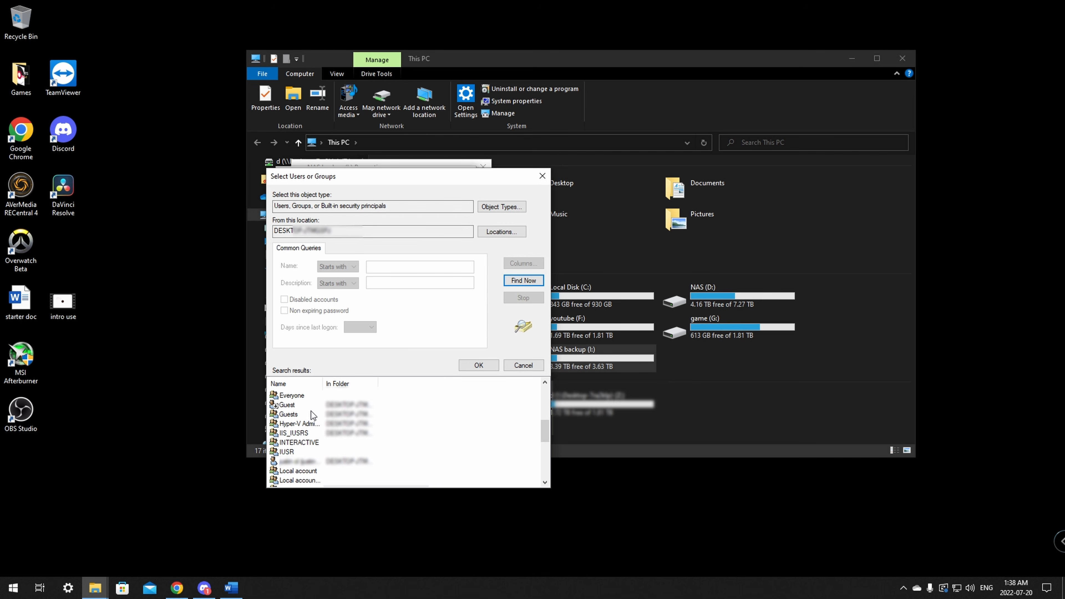
scroll(313, 413, down, 2)
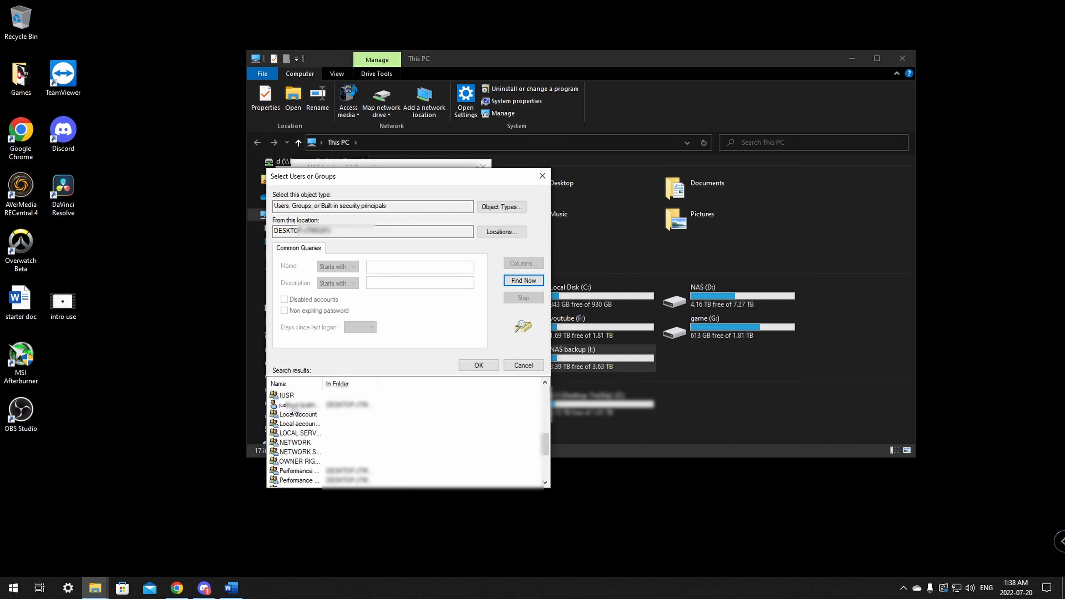
click(293, 405)
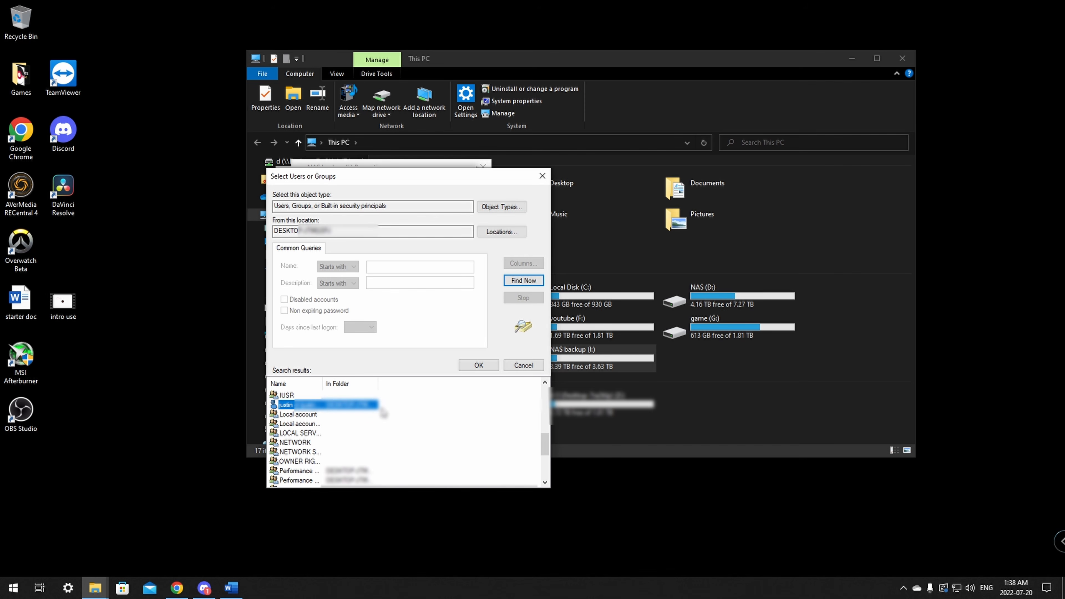
Step: Add the chosen user to the share permissions with Full Control allowed
click(477, 366)
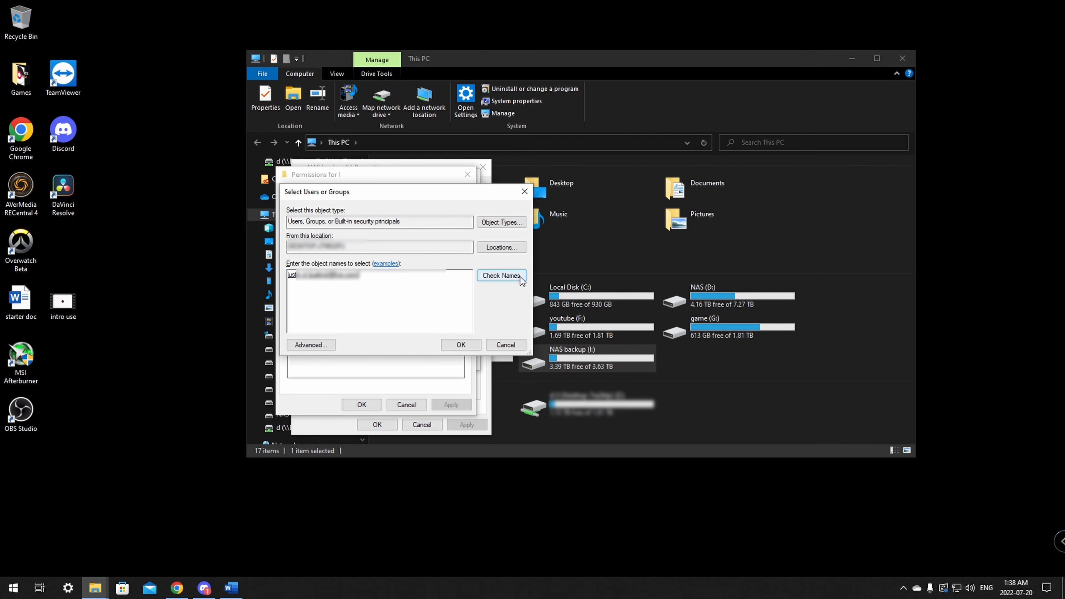
click(450, 346)
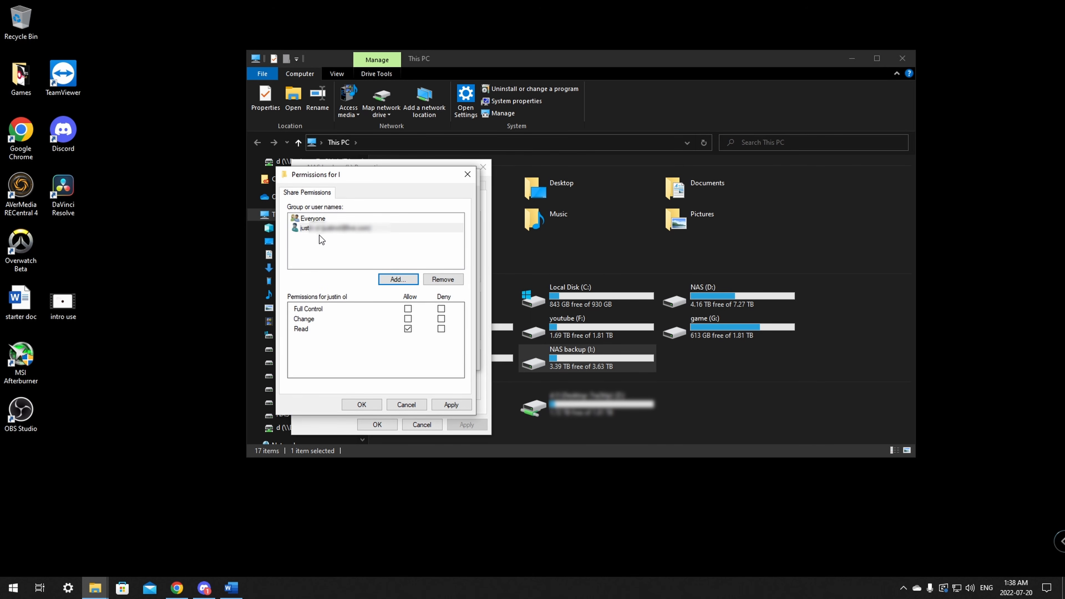
click(320, 232)
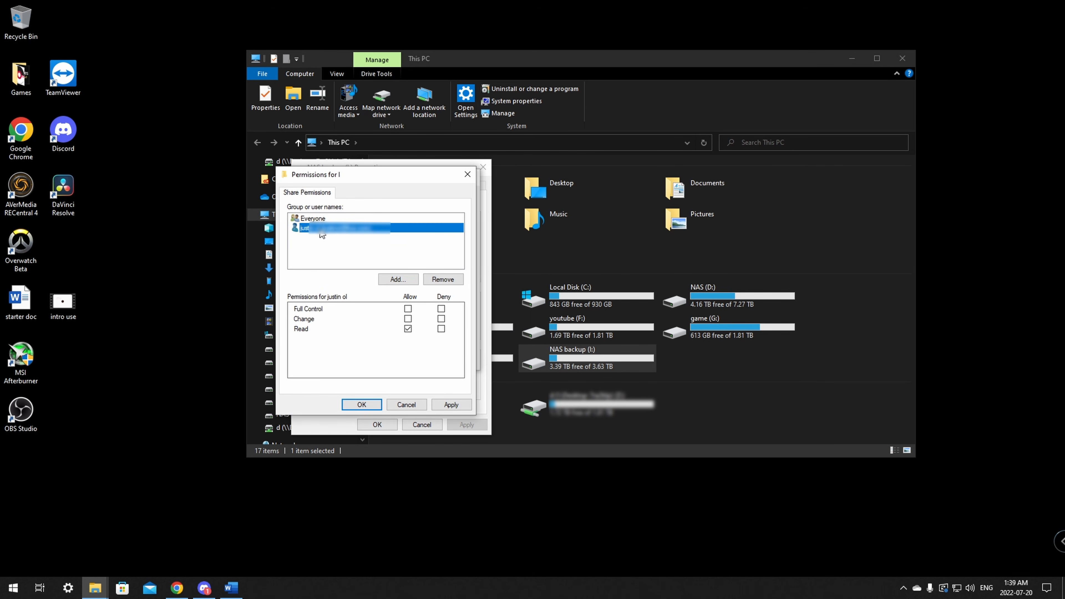
click(408, 310)
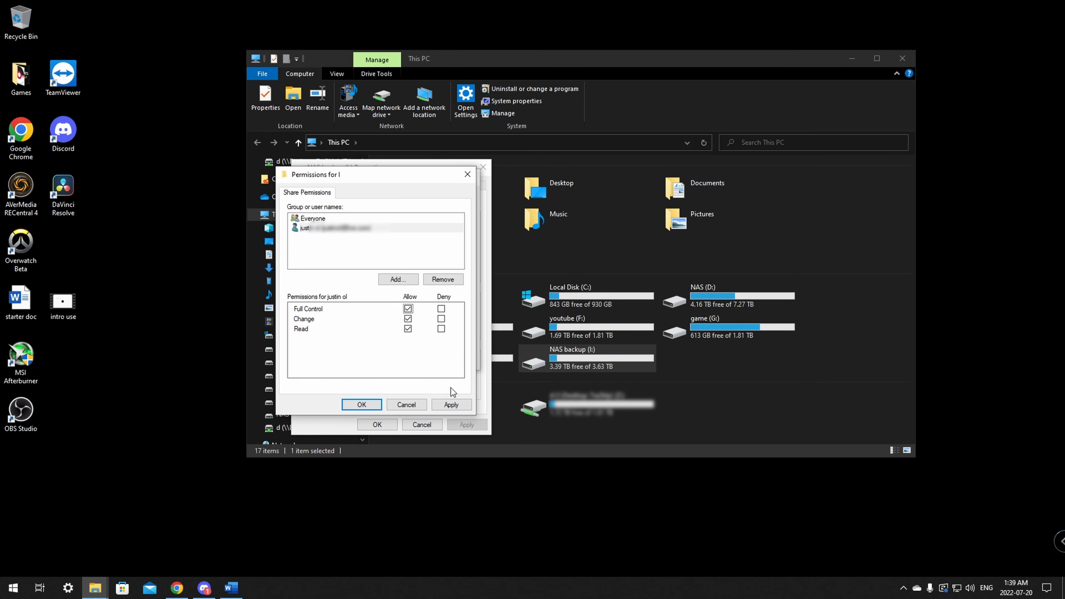
Step: Apply and confirm the Permissions and Advanced Sharing dialogs
click(455, 405)
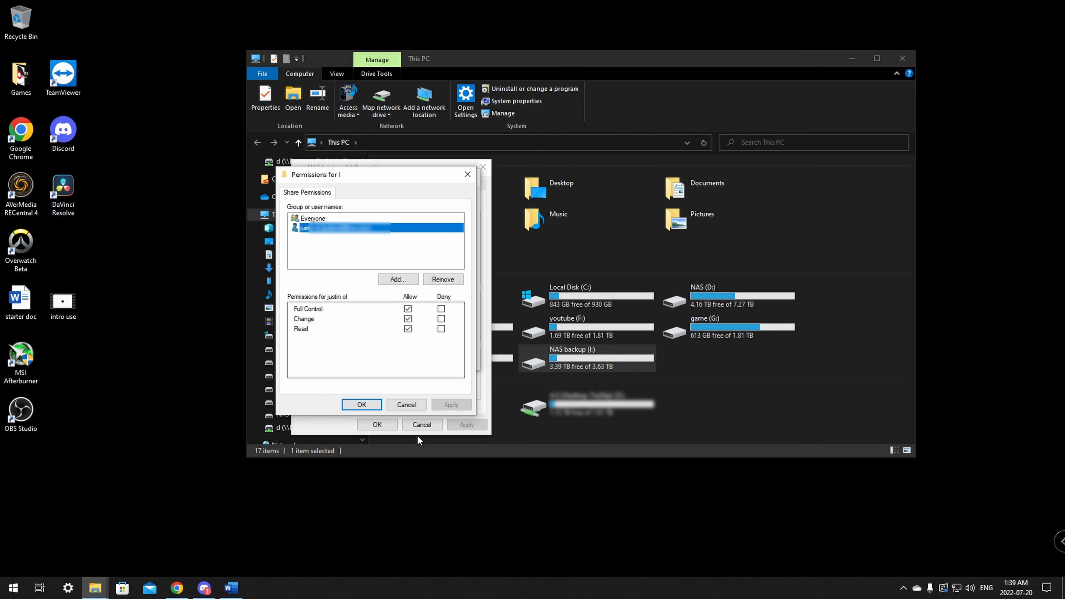
click(362, 405)
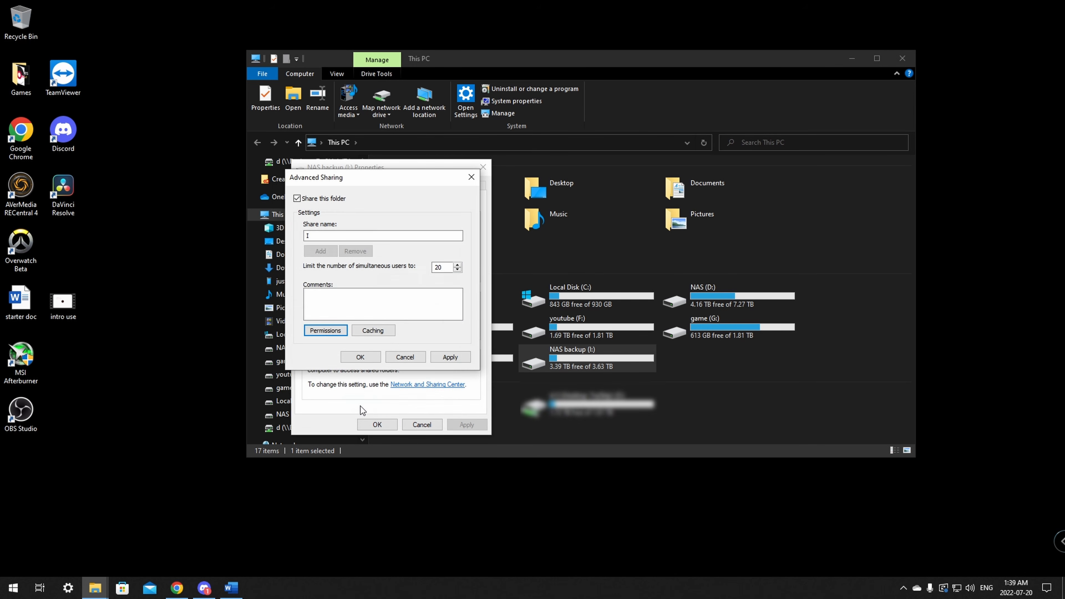
click(460, 357)
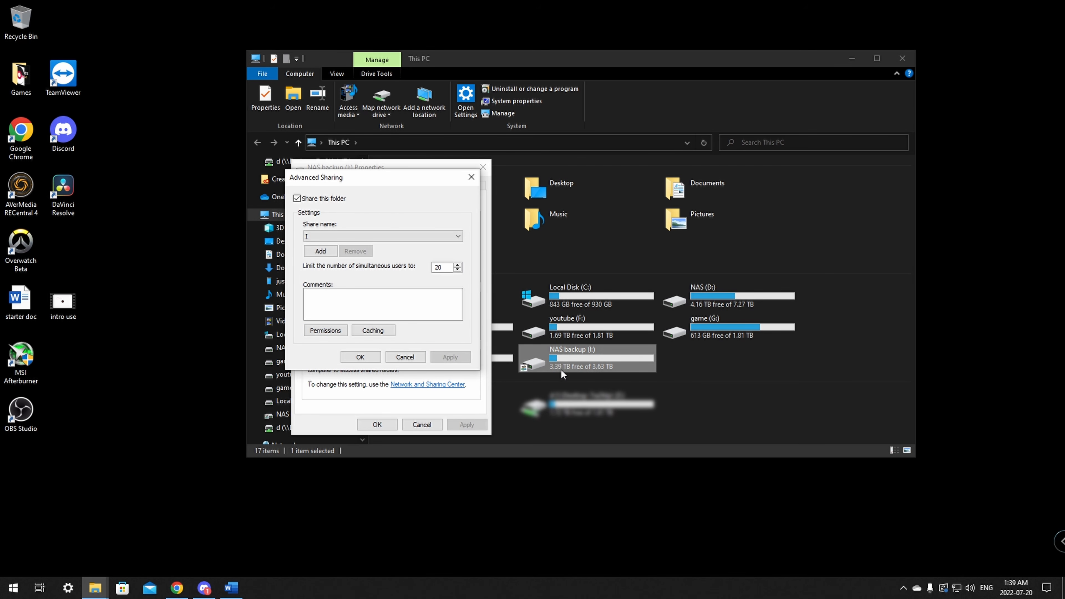
click(360, 357)
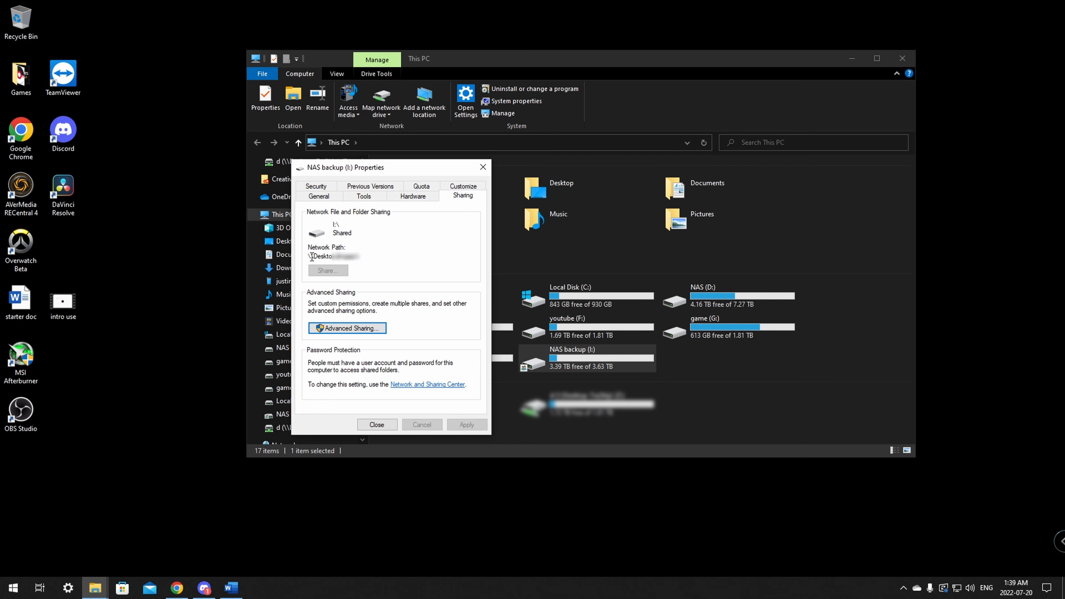
Step: Copy the shared drive's network path and close the This PC window
drag(308, 256, 393, 257)
right_click(349, 261)
click(257, 295)
click(381, 258)
click(905, 57)
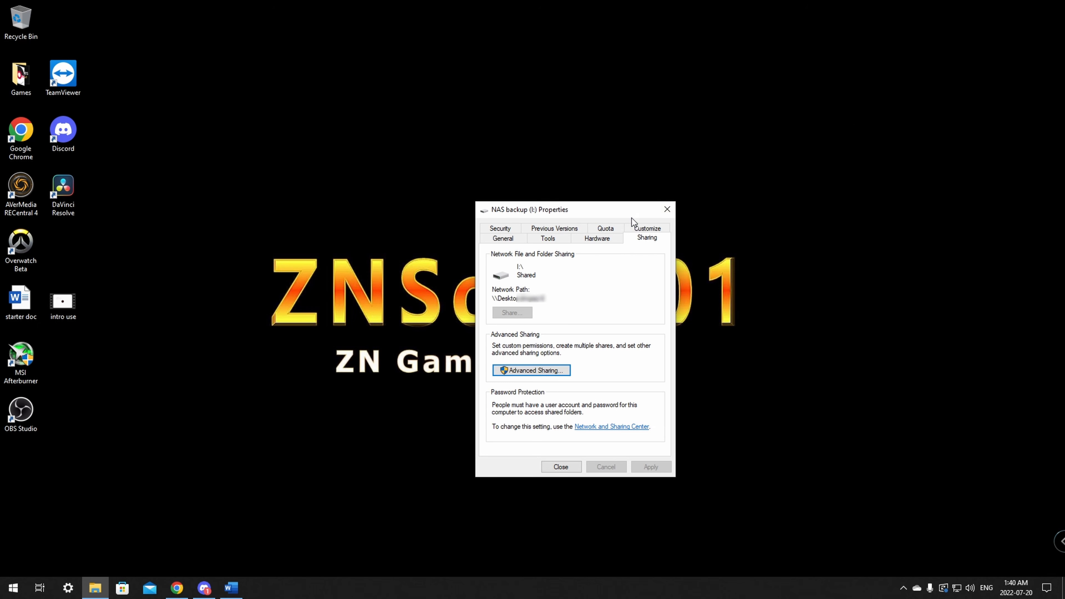
drag(596, 206, 546, 172)
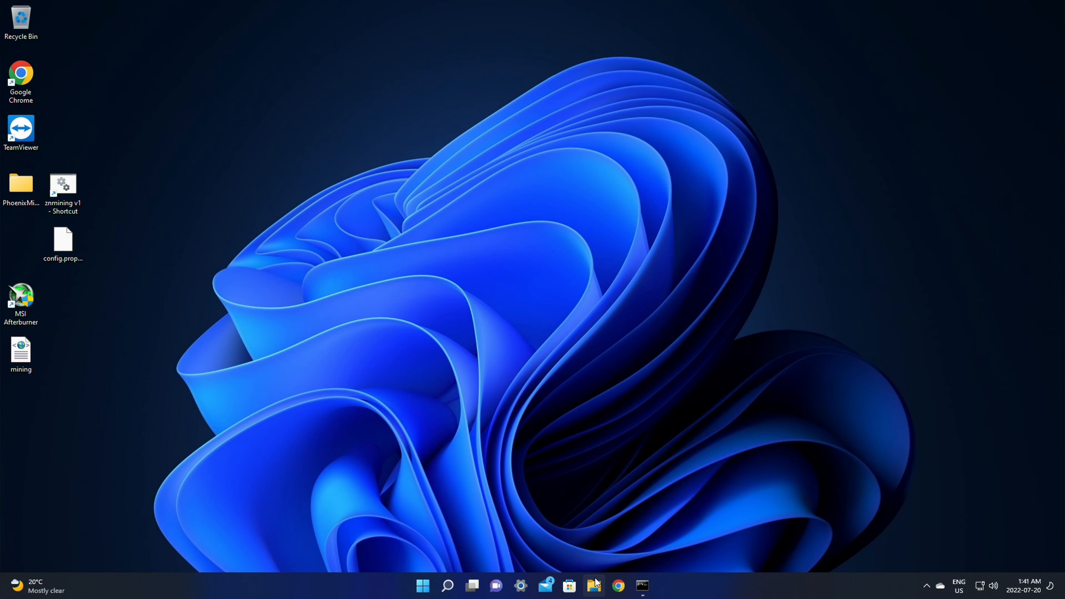
Step: On the second PC, open File Explorer at This PC and show its See more commands
click(595, 585)
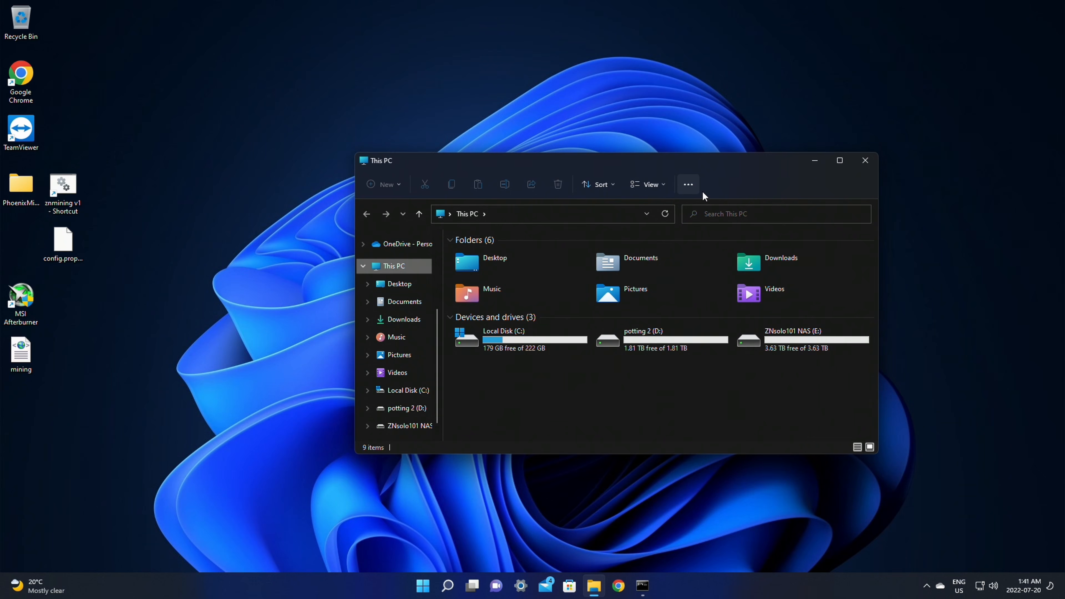
click(690, 185)
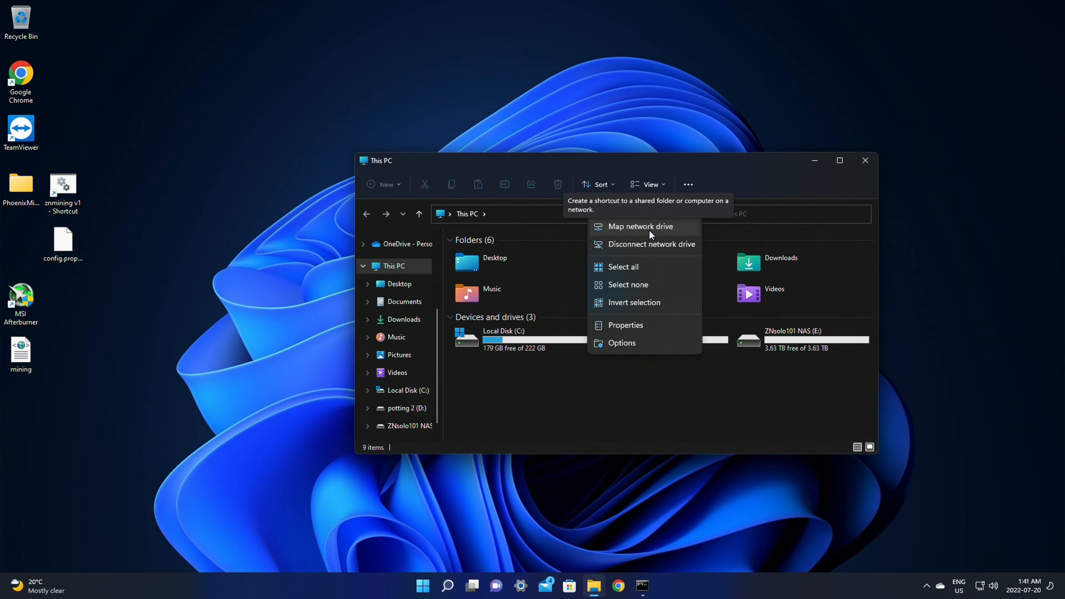
click(562, 403)
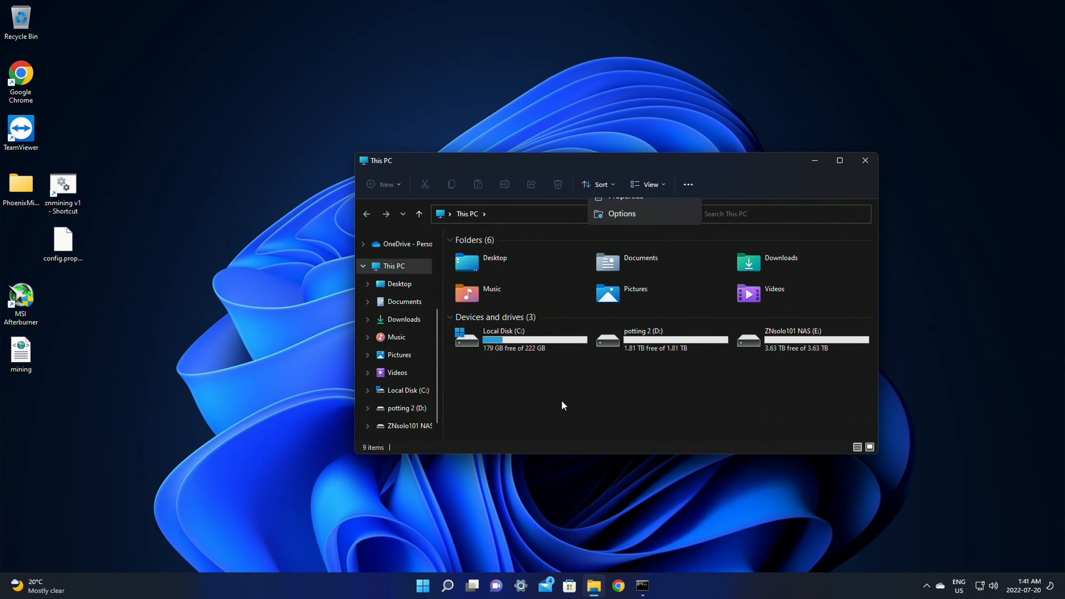
click(42, 586)
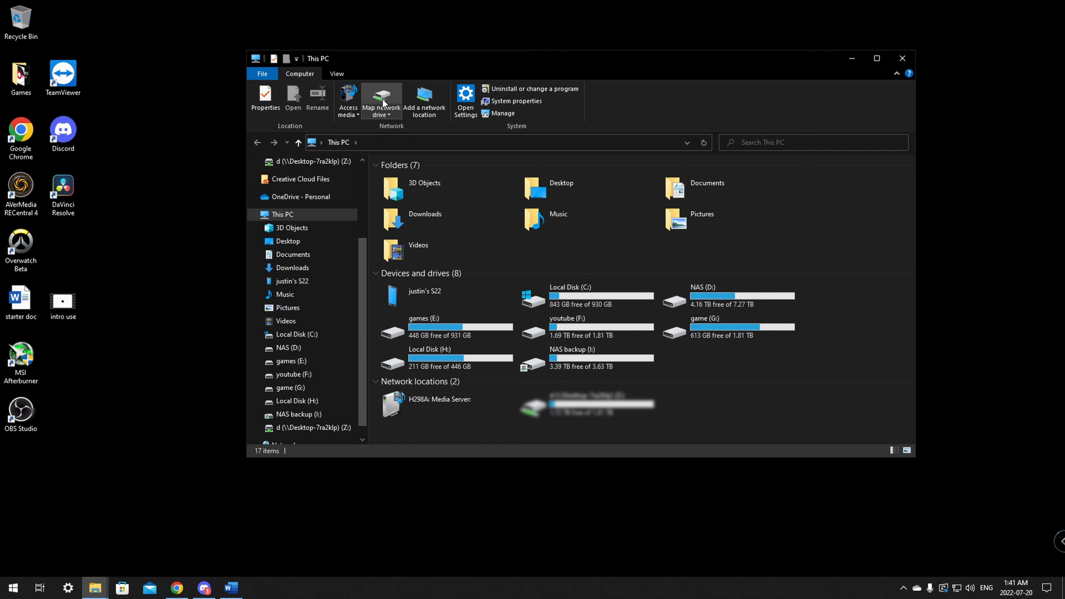
click(903, 59)
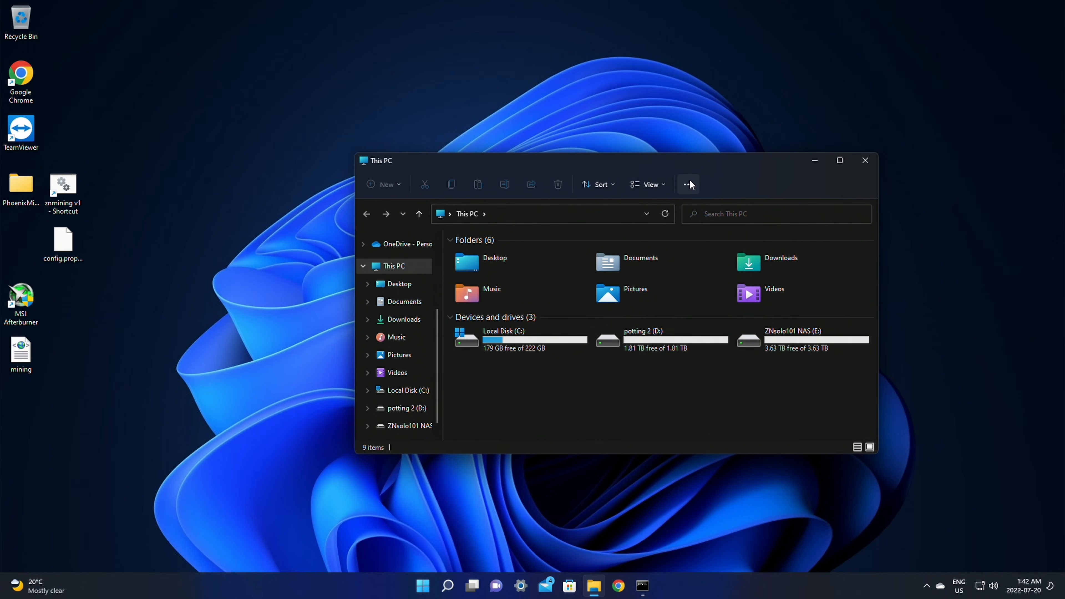
click(689, 184)
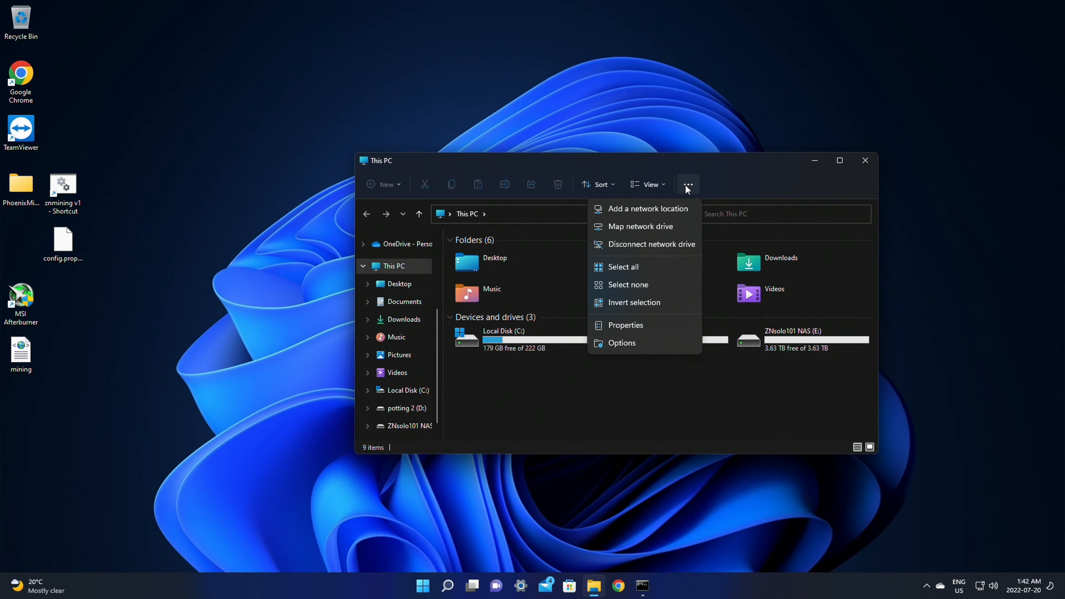
Step: Start Map network drive to Z: and enter the shared folder path starting \\Desk
click(643, 227)
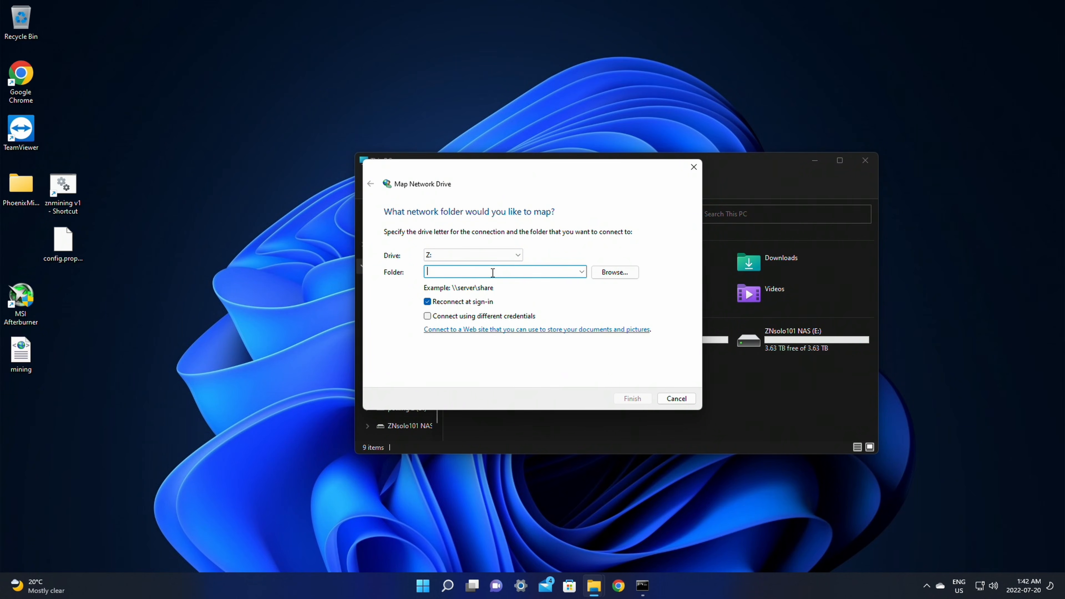
text(\\Deskto)
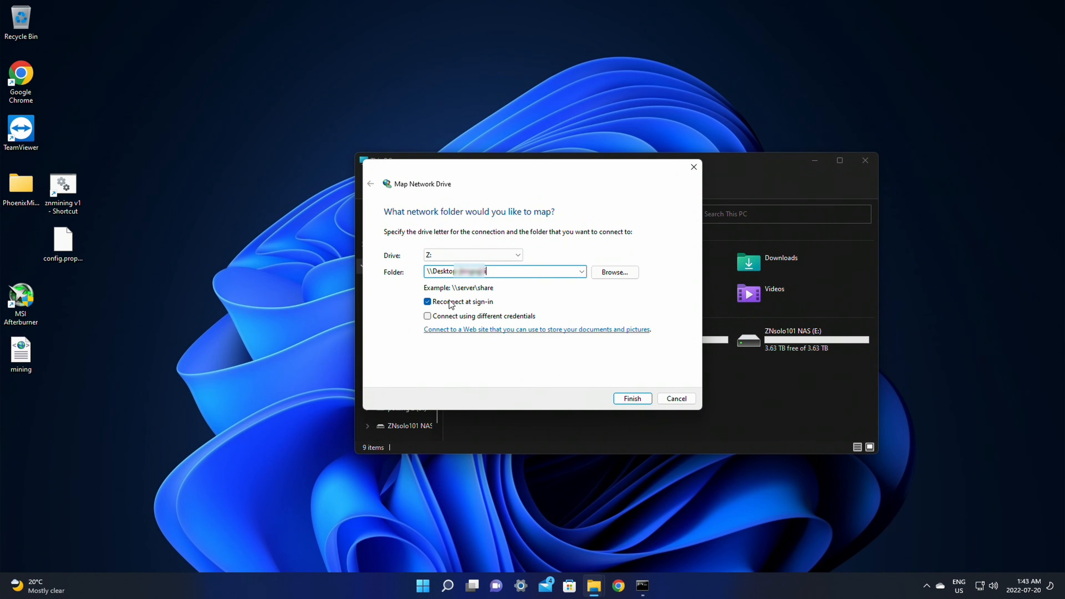
Step: Finish mapping Z: and submit the user's network credentials
click(638, 398)
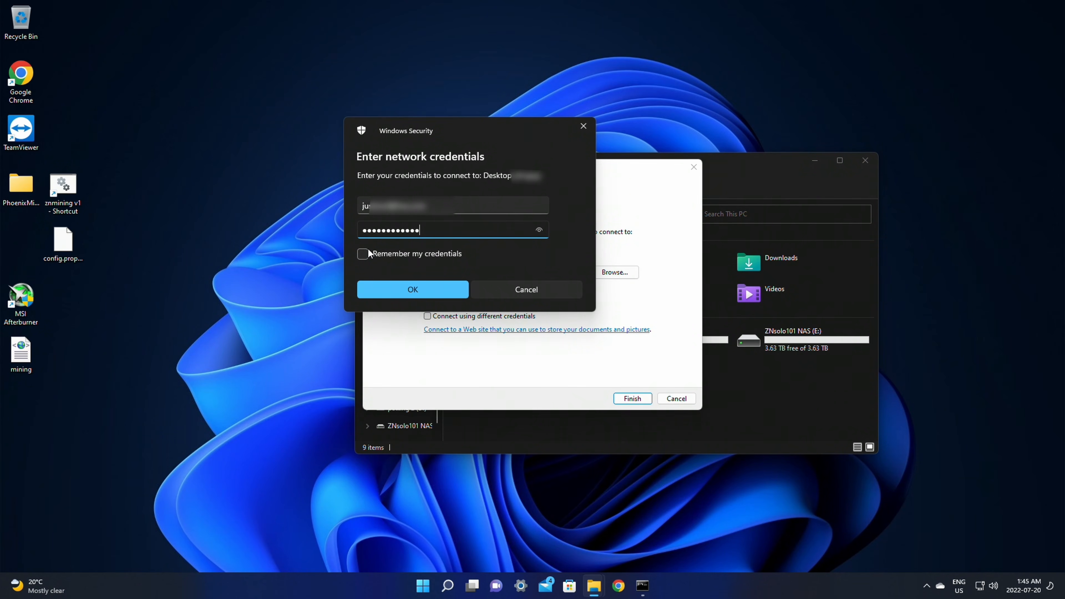
key(Return)
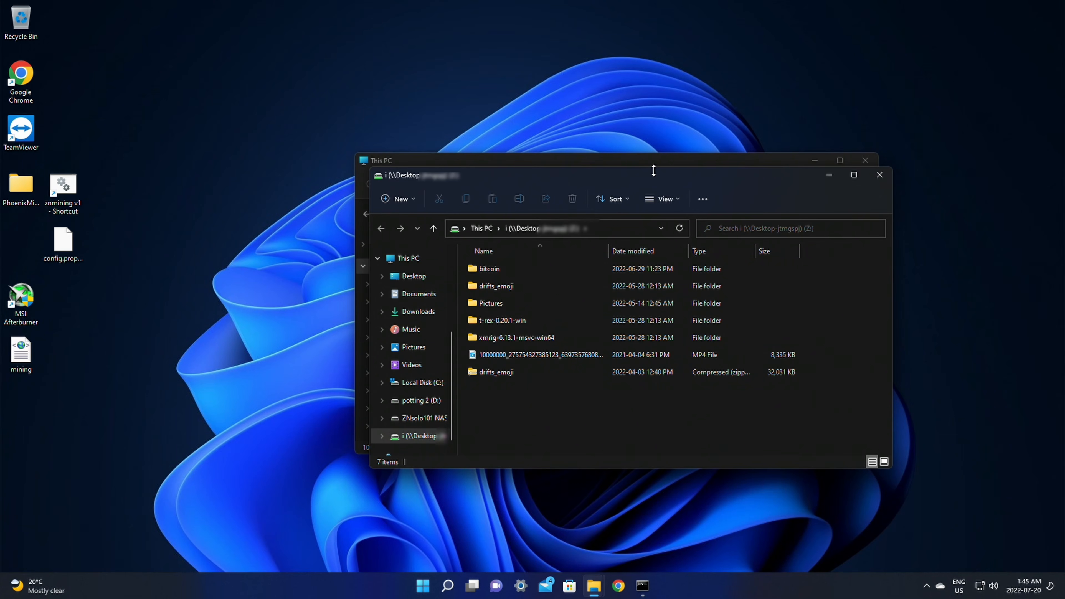
Step: Open drive Z:, open the drifts_emoji zip, and drag 'video full res' onto the desktop
click(879, 175)
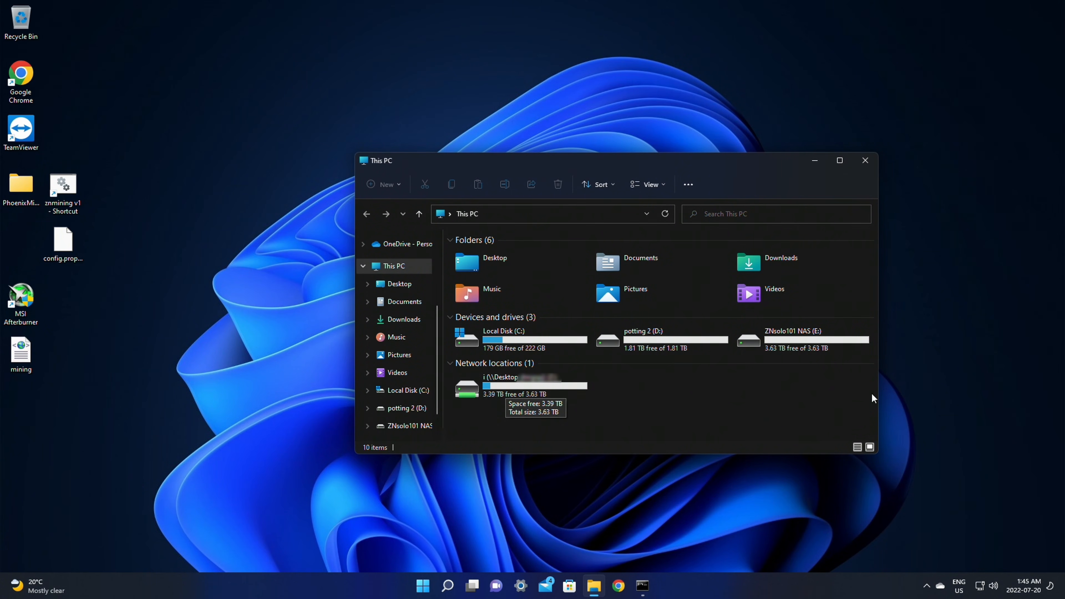
double_click(529, 394)
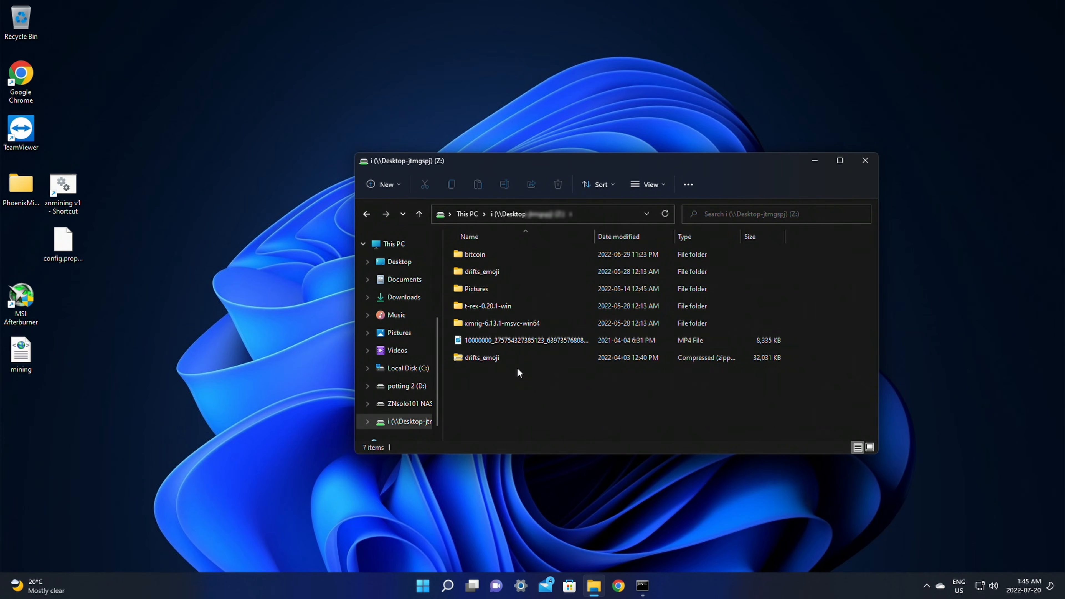
click(476, 359)
double_click(476, 360)
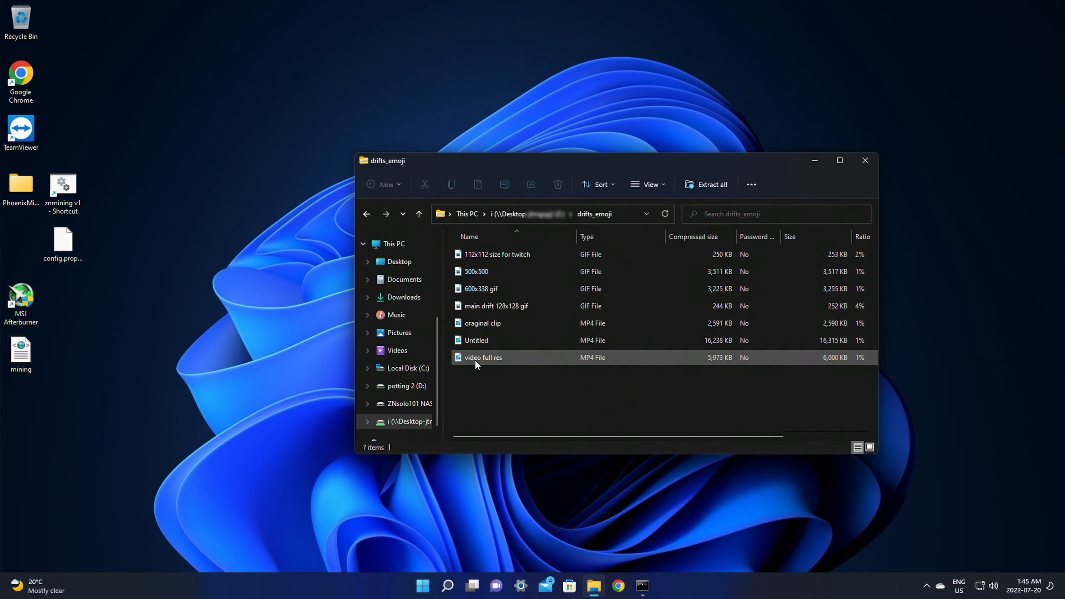
drag(475, 360, 215, 357)
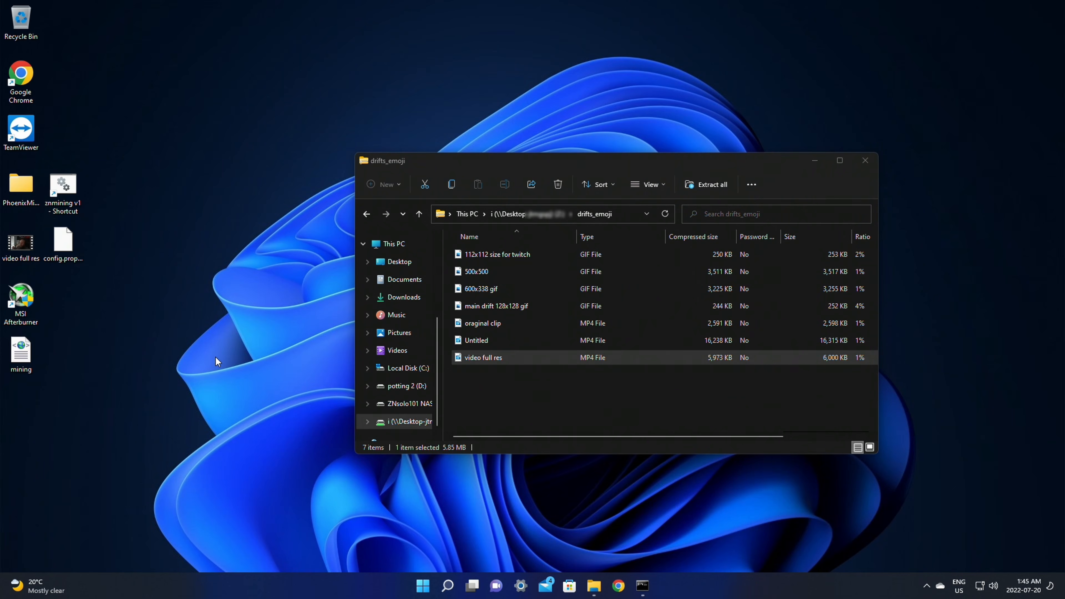